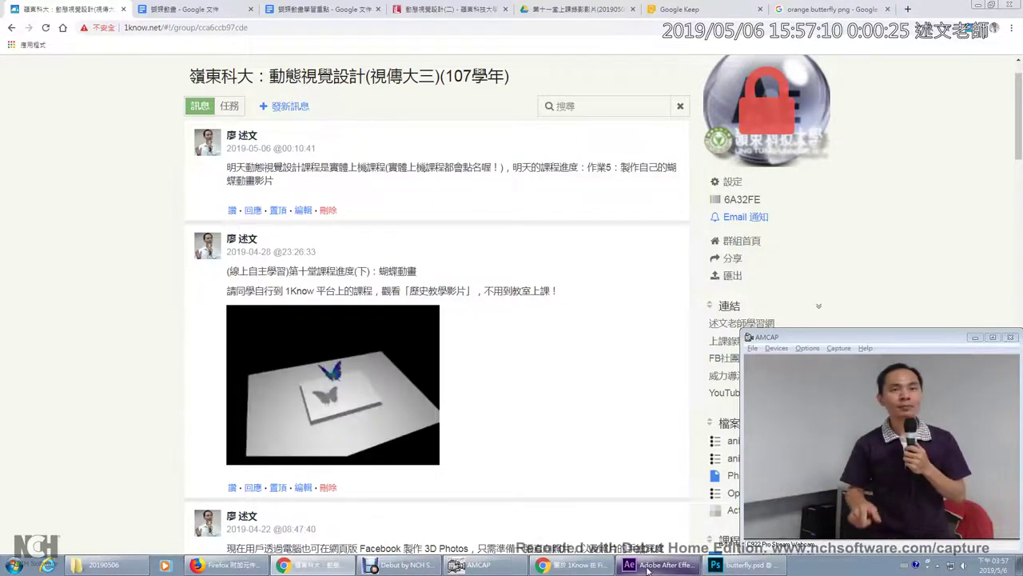
Step: Switch to After Effects and add a null object layer above the camera in the butterfly composition
{"action": "left_click", "coordinate": [648, 565]}
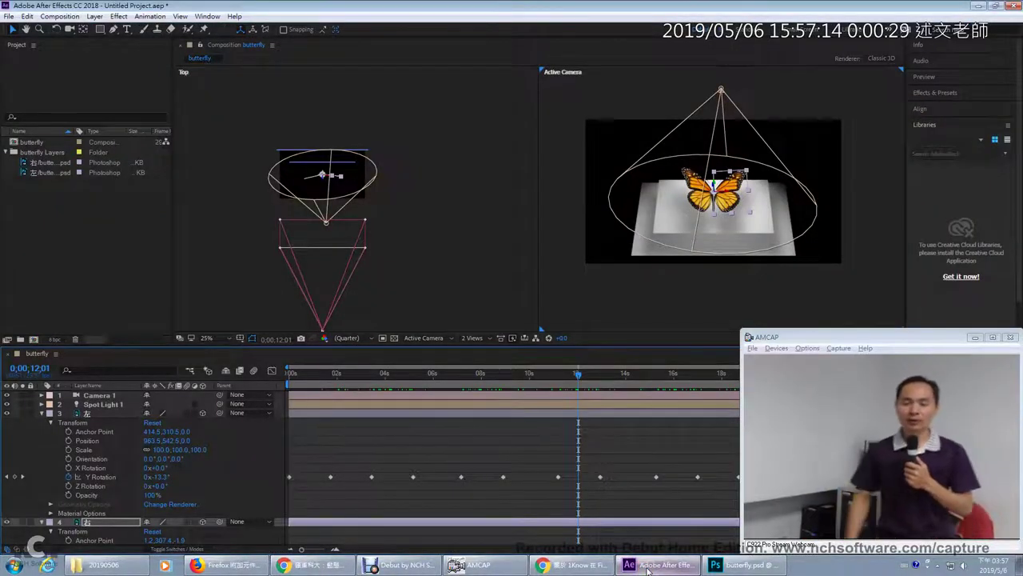
{"action": "left_click", "coordinate": [103, 396]}
{"action": "left_click", "coordinate": [94, 16]}
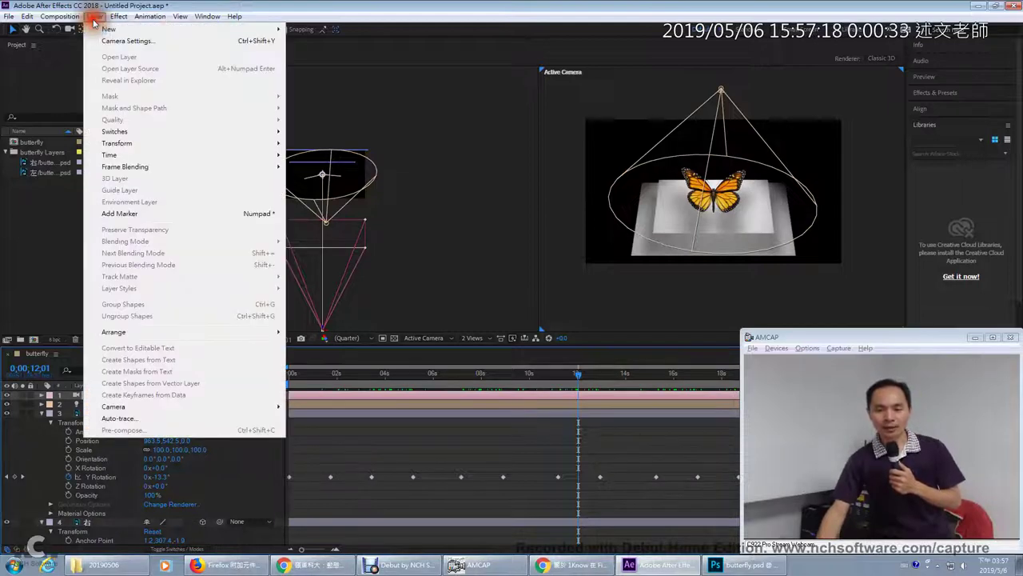
{"action": "mouse_move", "coordinate": [150, 32]}
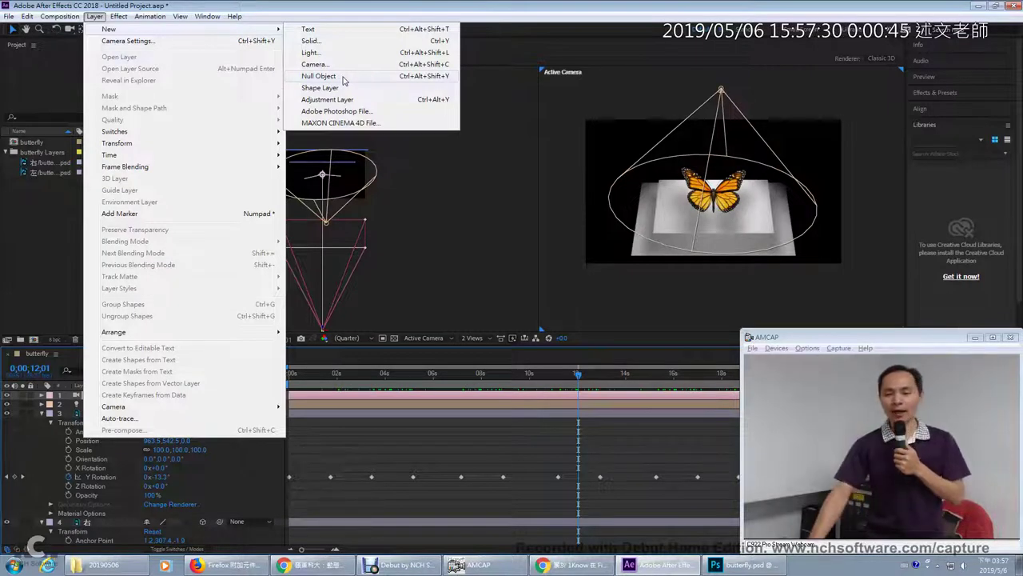
{"action": "left_click", "coordinate": [318, 76]}
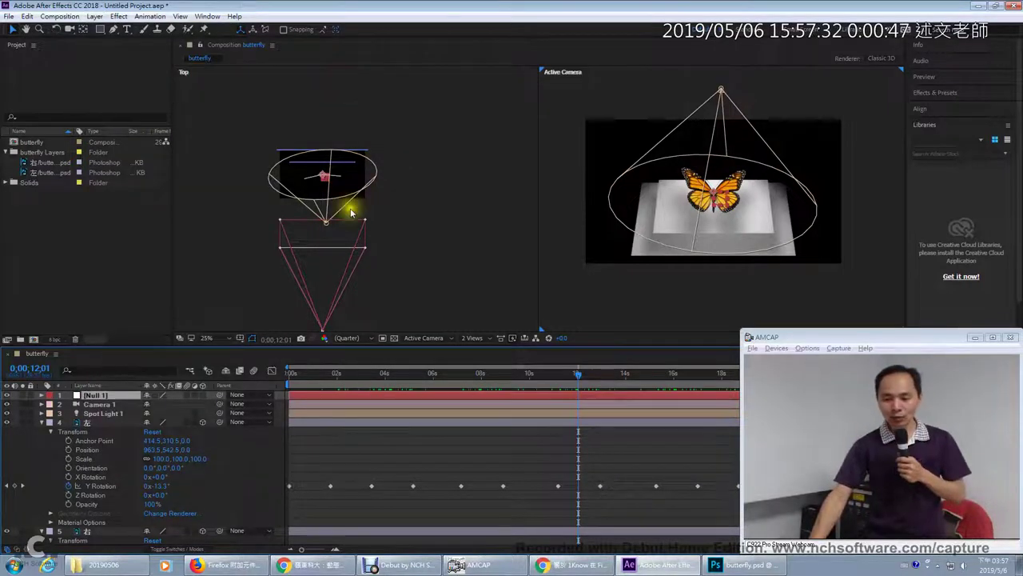
Step: Scale the null layer up to 272% in the composition
{"action": "scroll", "coordinate": [350, 206], "scroll_direction": "up", "scroll_amount": 3}
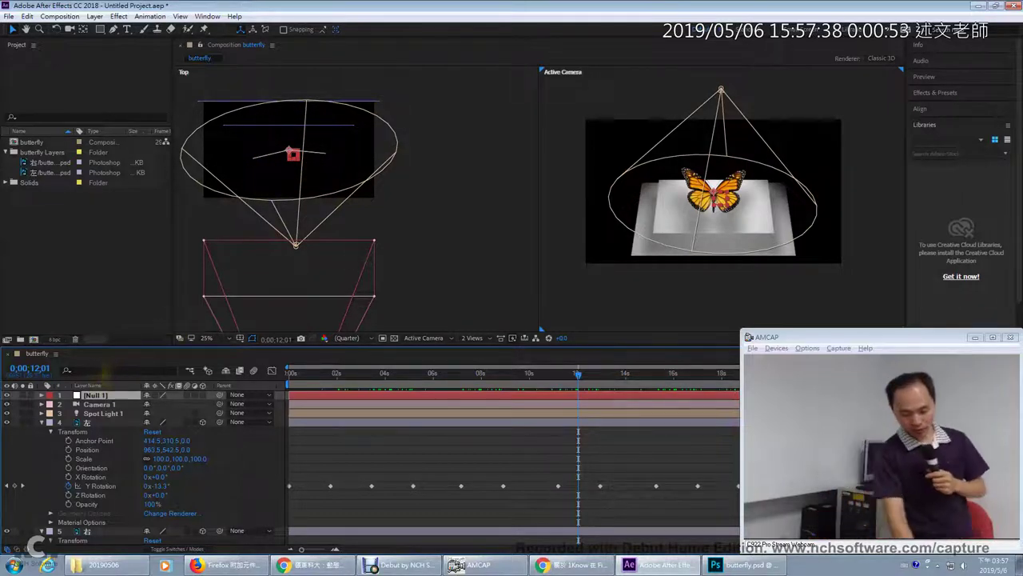
{"action": "key", "text": "s"}
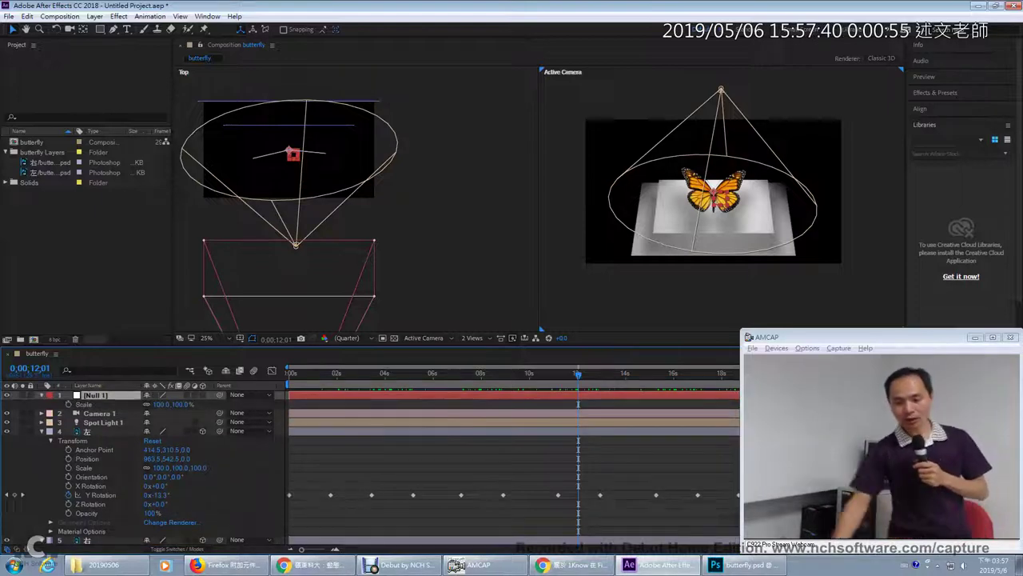
{"action": "left_click_drag", "start_coordinate": [160, 404], "coordinate": [274, 424]}
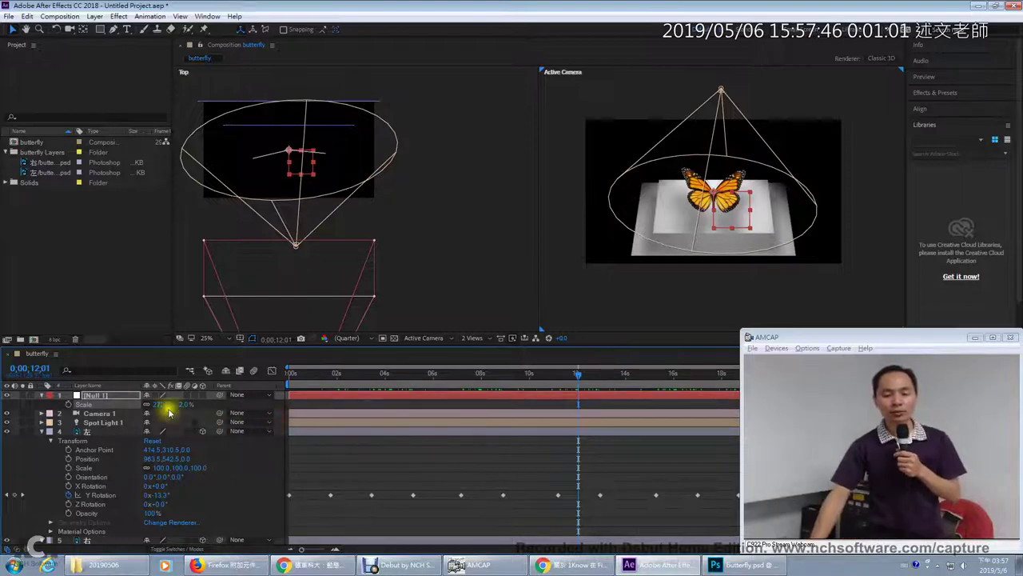
{"action": "left_click", "coordinate": [112, 397]}
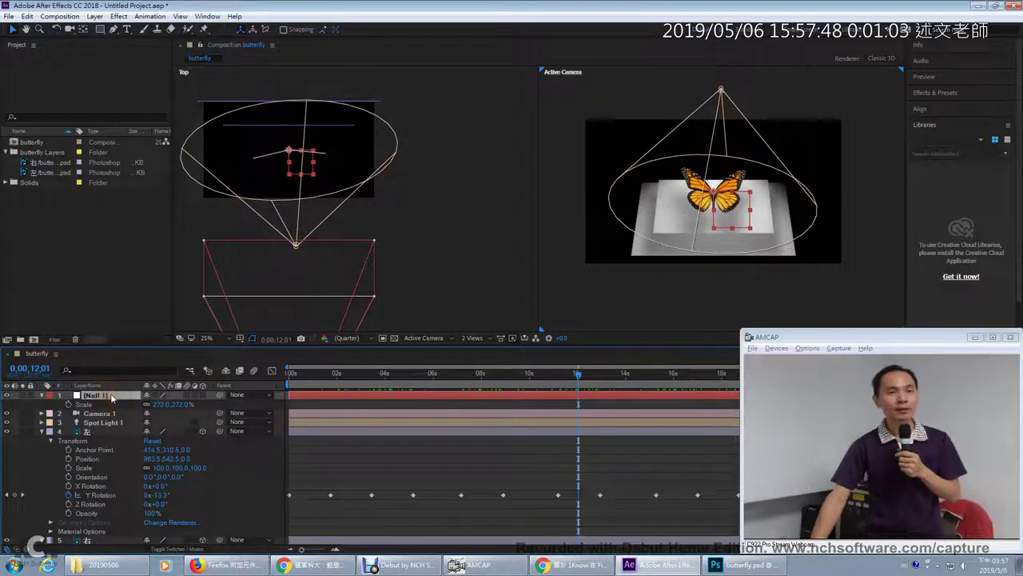
Step: Make the null a 3D layer and parent Camera 1 to it
{"action": "left_click", "coordinate": [204, 395]}
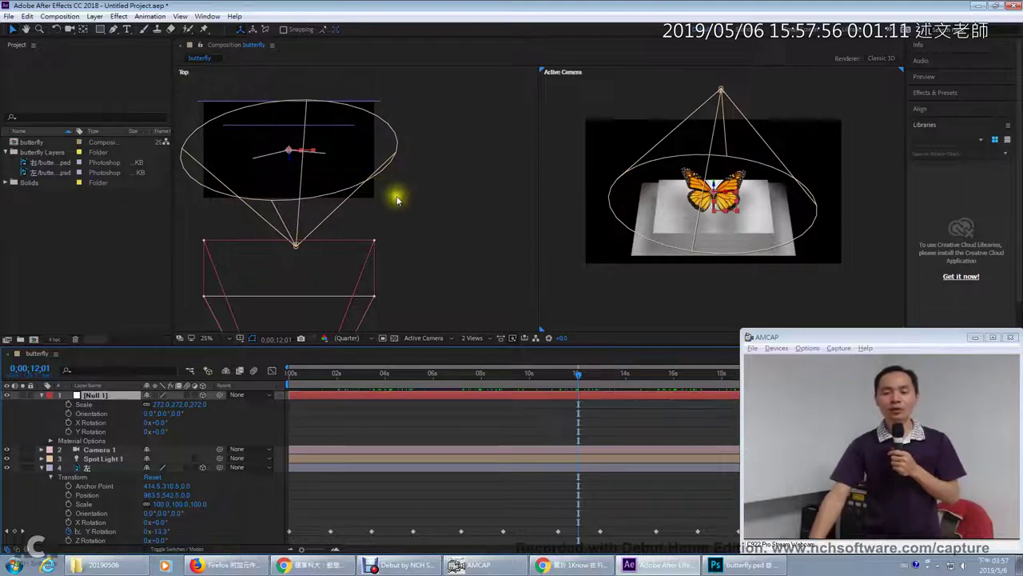
{"action": "scroll", "coordinate": [405, 206], "scroll_direction": "down", "scroll_amount": 3}
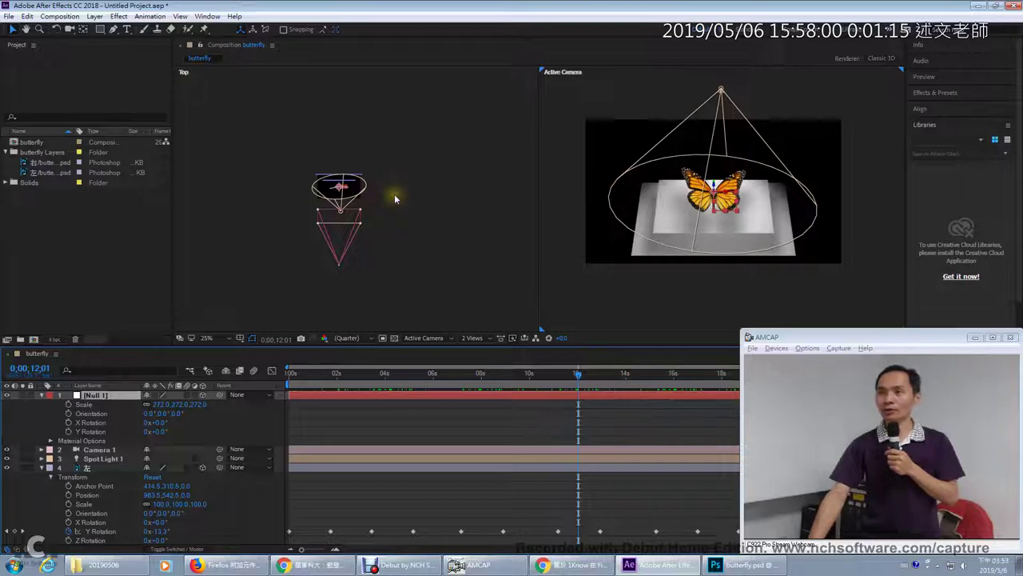
{"action": "scroll", "coordinate": [394, 194], "scroll_direction": "up", "scroll_amount": 3}
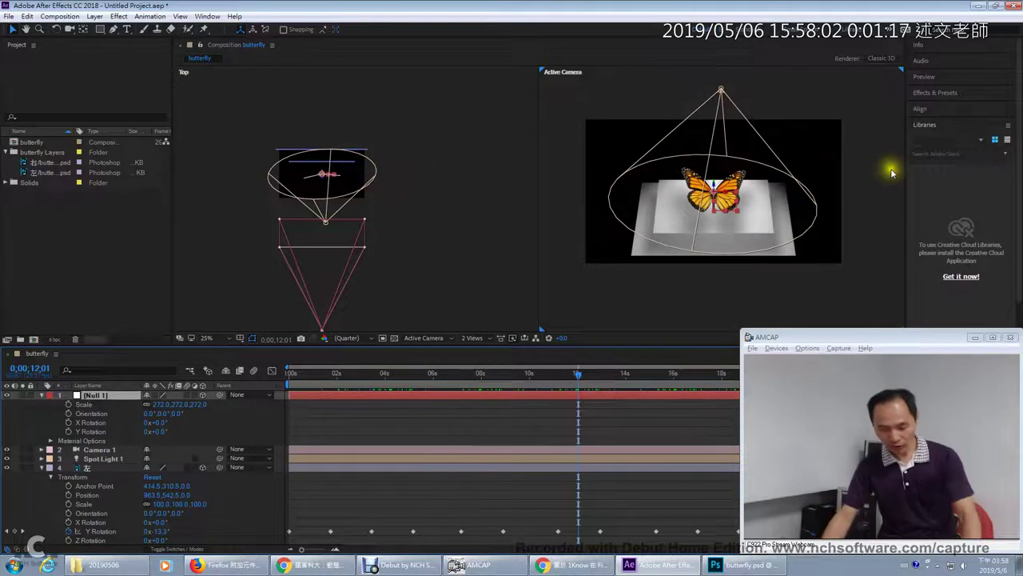
{"action": "key", "text": "period"}
{"action": "key", "text": "period"}
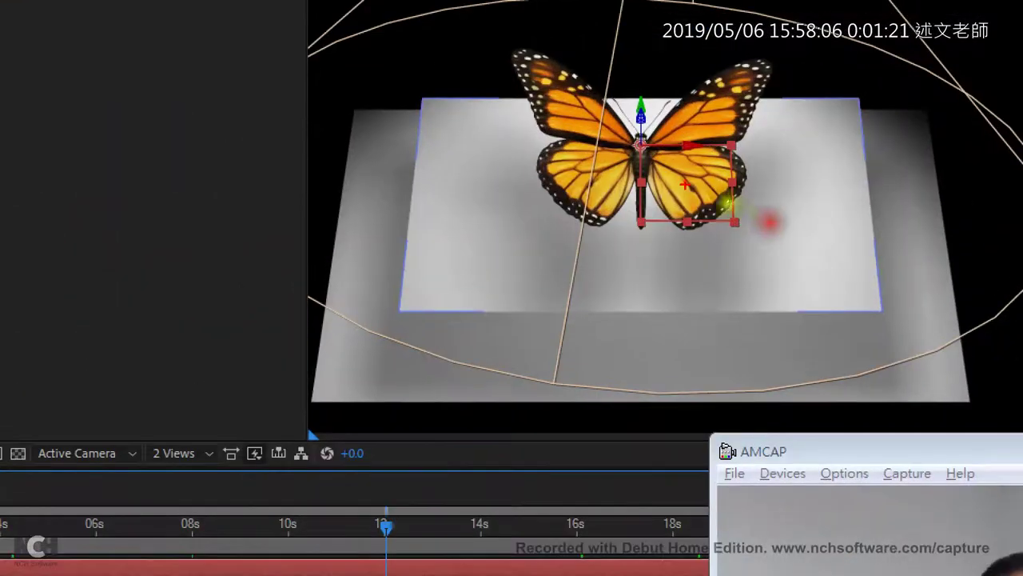
{"action": "mouse_move", "coordinate": [618, 182]}
{"action": "left_mouse_down"}
{"action": "mouse_move", "coordinate": [577, 144]}
{"action": "mouse_move", "coordinate": [621, 80]}
{"action": "mouse_move", "coordinate": [695, 89]}
{"action": "mouse_move", "coordinate": [732, 149]}
{"action": "mouse_move", "coordinate": [608, 184]}
{"action": "left_mouse_up"}
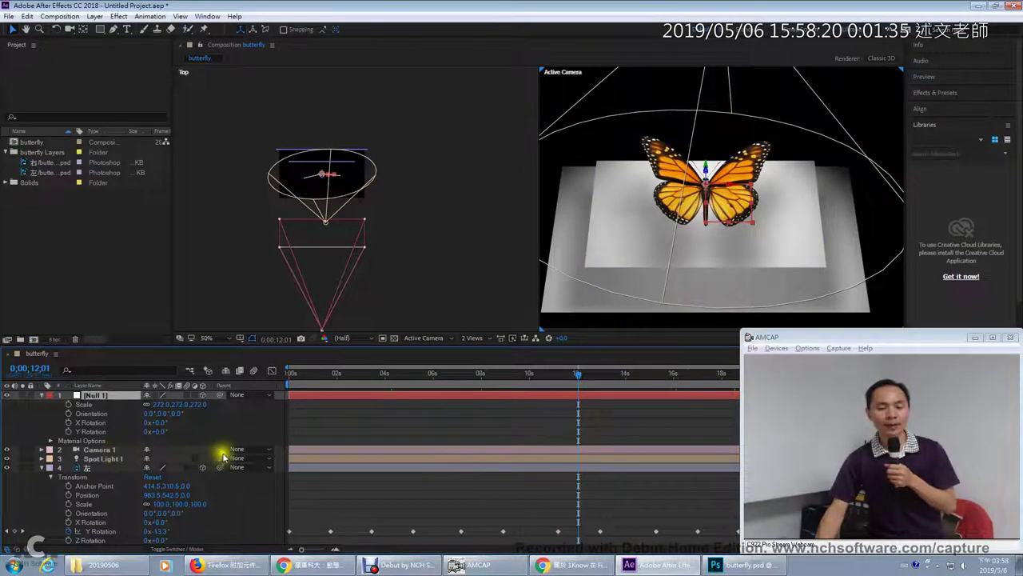
{"action": "left_click_drag", "start_coordinate": [222, 451], "coordinate": [104, 397]}
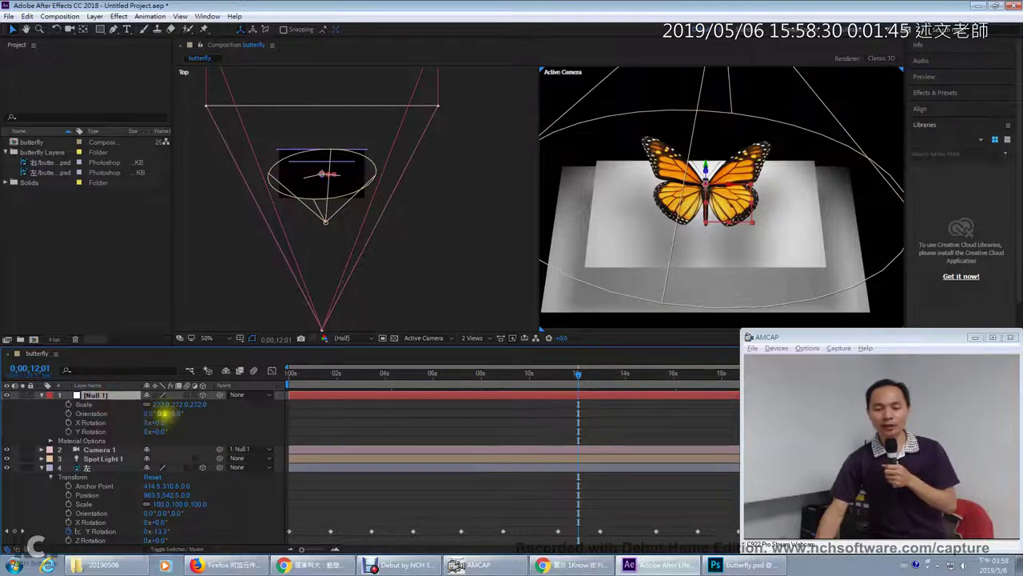
Step: Try rotating the parented camera by setting the null's Z orientation to 297°, and undo the change
{"action": "left_click_drag", "start_coordinate": [164, 413], "coordinate": [326, 402]}
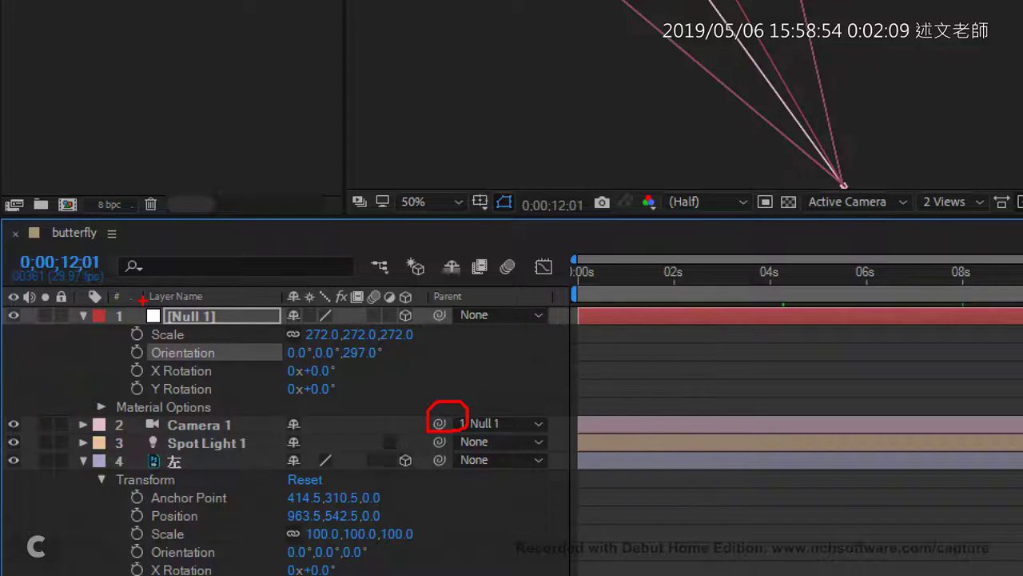
{"action": "left_click_drag", "start_coordinate": [145, 346], "coordinate": [146, 411]}
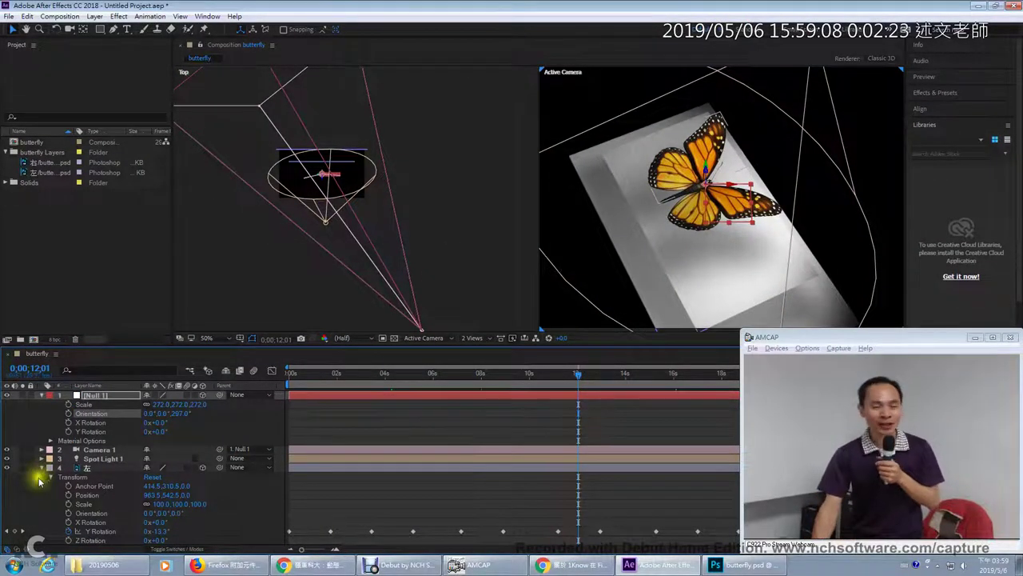
{"action": "left_click_drag", "start_coordinate": [220, 448], "coordinate": [109, 397]}
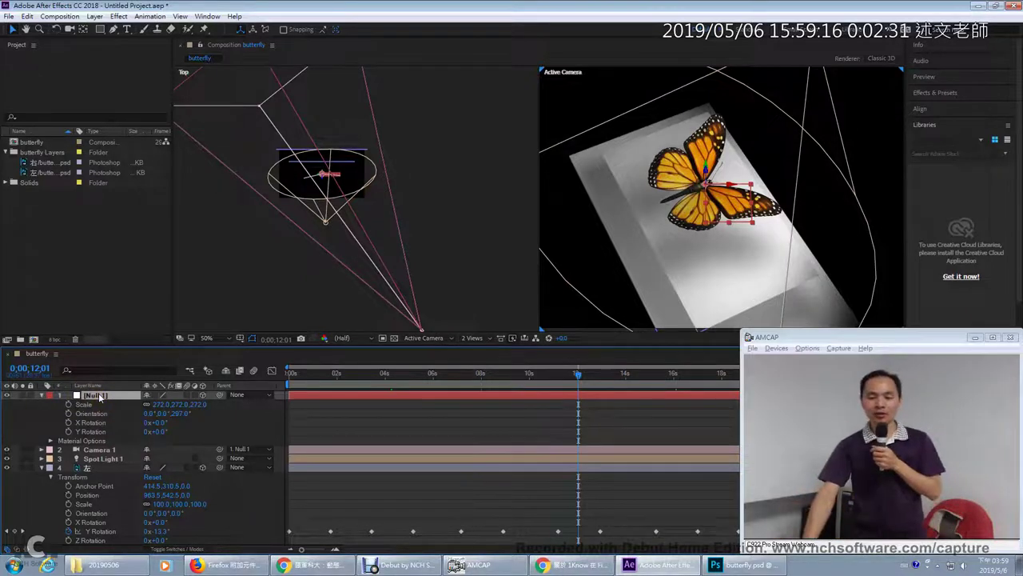
{"action": "scroll", "coordinate": [424, 221], "scroll_direction": "down", "scroll_amount": 3}
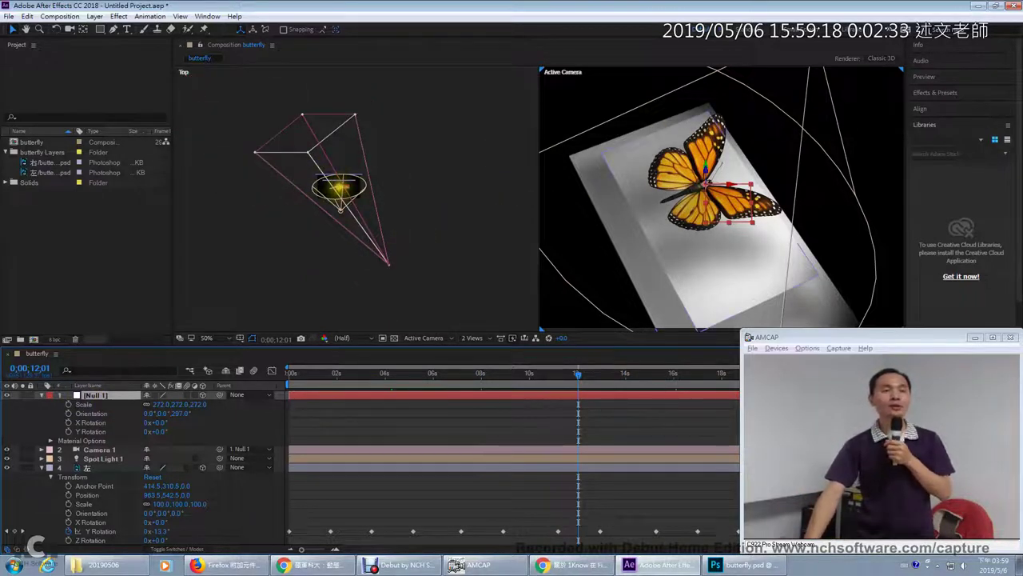
{"action": "scroll", "coordinate": [731, 215], "scroll_direction": "down", "scroll_amount": 4}
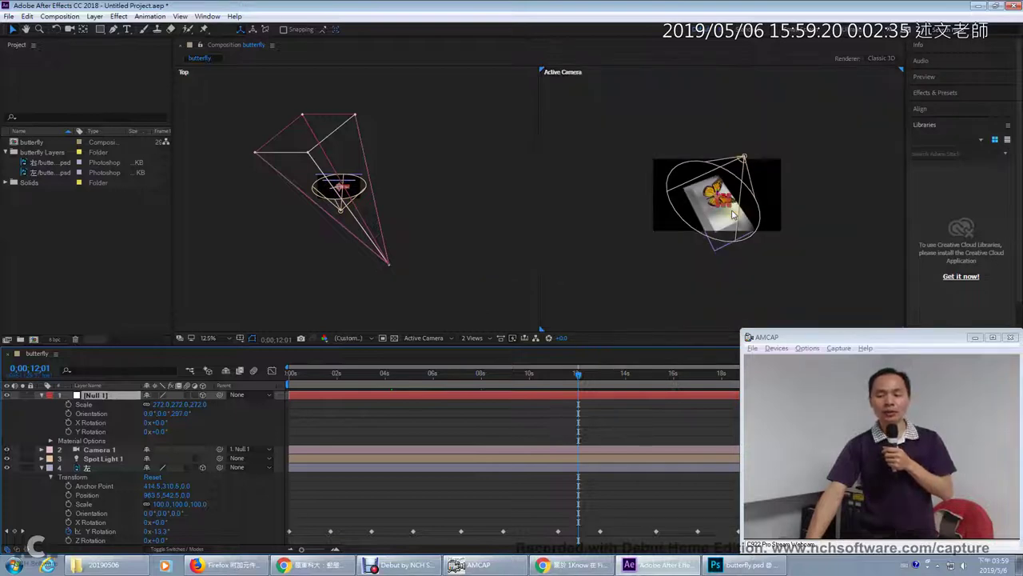
{"action": "scroll", "coordinate": [732, 215], "scroll_direction": "up", "scroll_amount": 4}
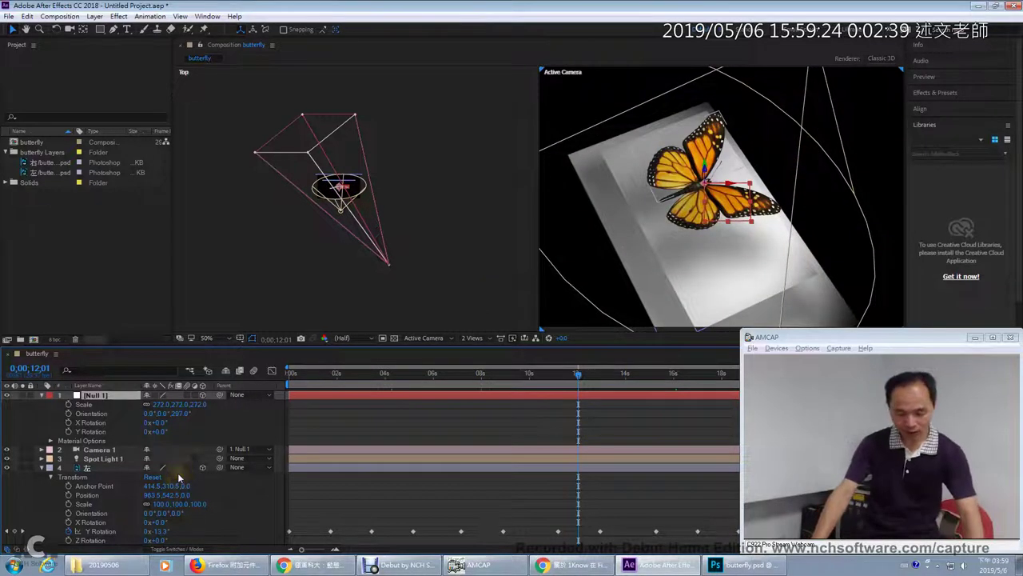
{"action": "left_click", "coordinate": [91, 413]}
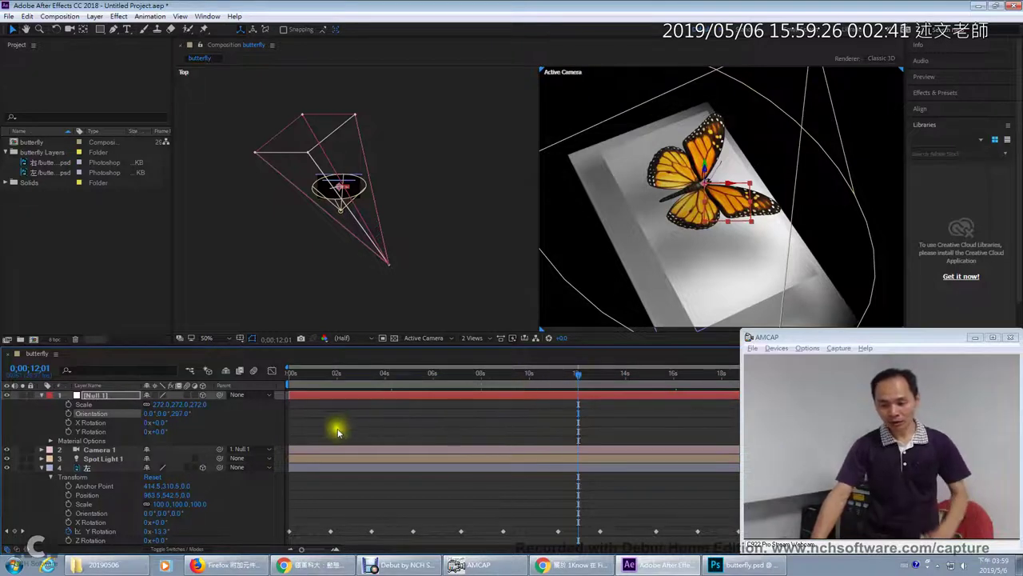
{"action": "key", "text": "ctrl+z"}
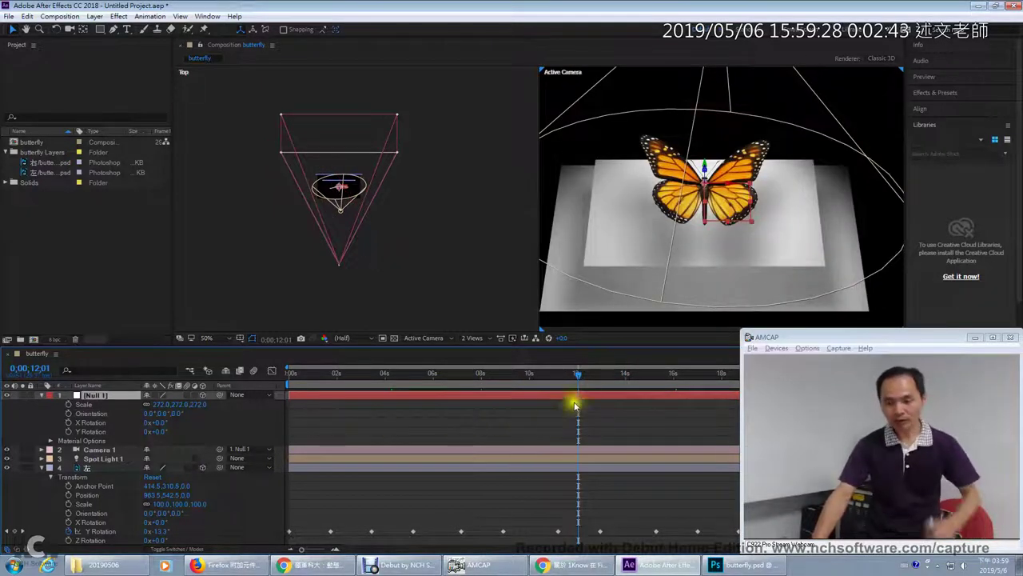
Step: Set a Z Rotation keyframe on the null layer at 0;00;00;00
{"action": "left_click_drag", "start_coordinate": [580, 381], "coordinate": [281, 402]}
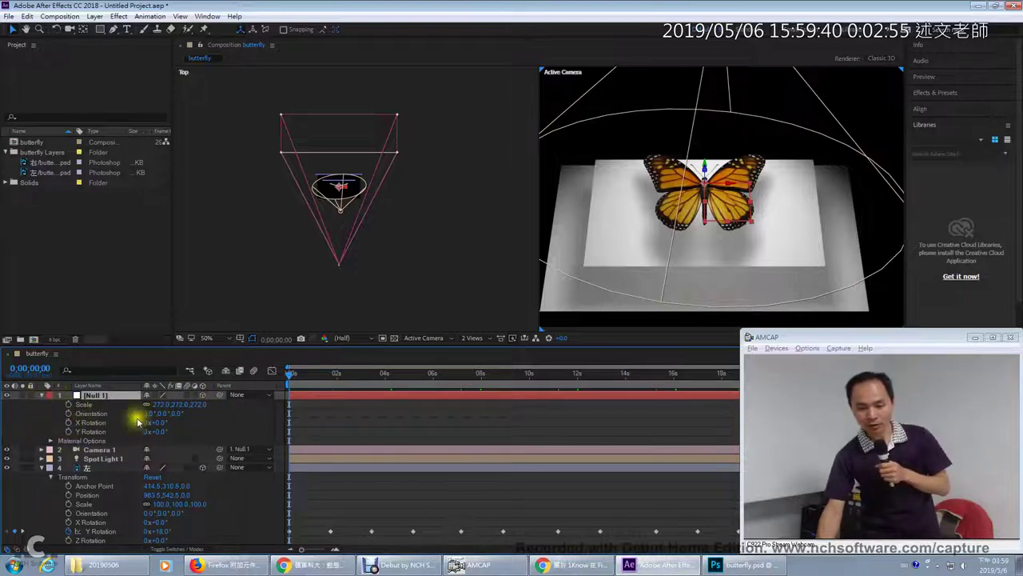
{"action": "left_click", "coordinate": [174, 413]}
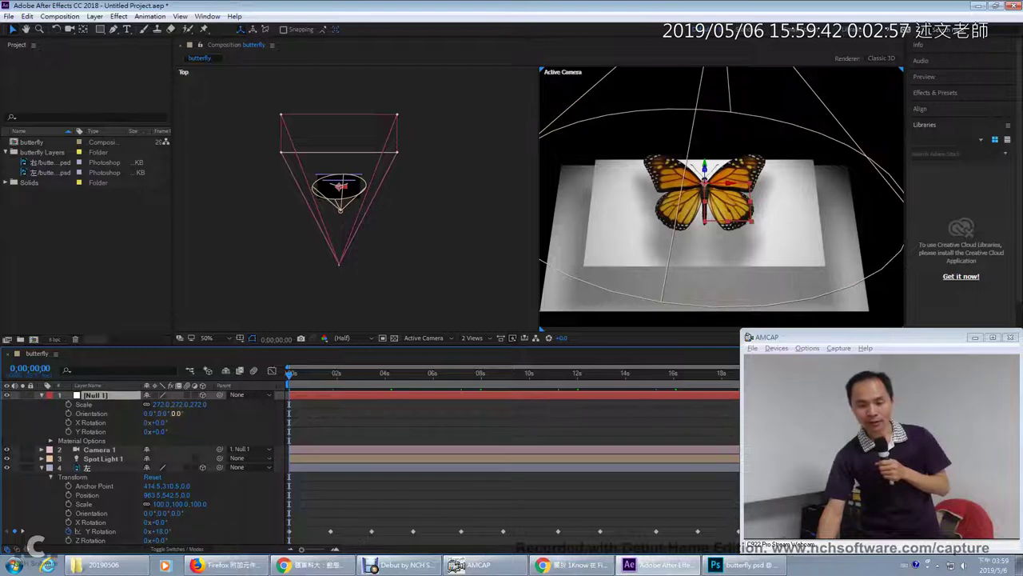
{"action": "key", "text": "Return"}
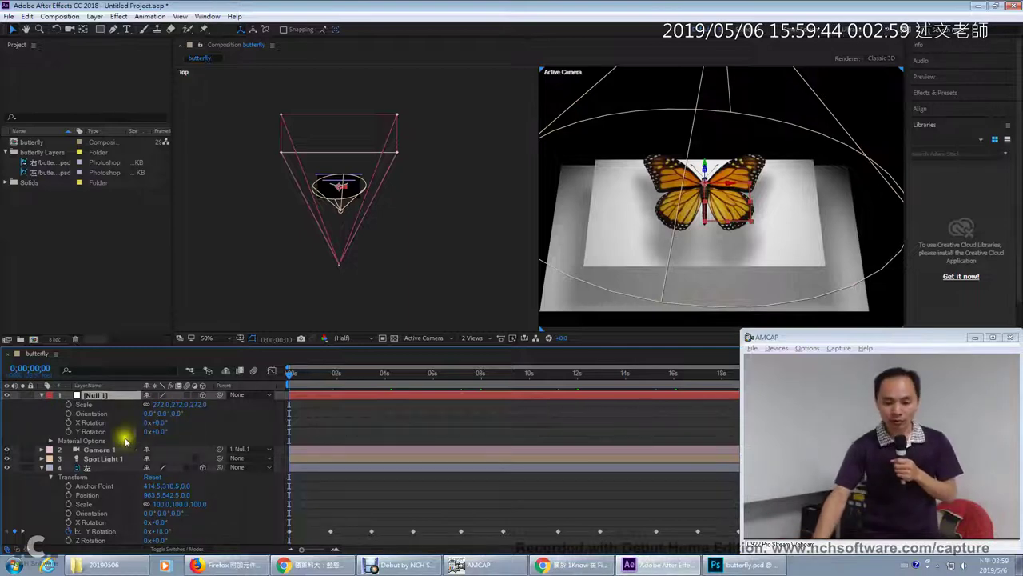
{"action": "left_click_drag", "start_coordinate": [94, 439], "coordinate": [45, 397]}
{"action": "left_click", "coordinate": [43, 396]}
{"action": "left_click", "coordinate": [43, 396]}
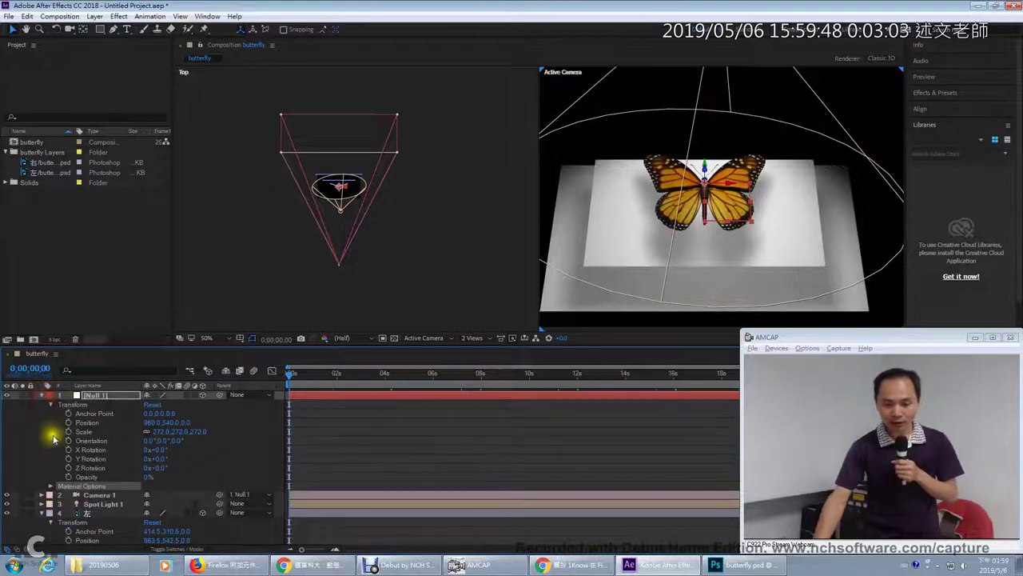
{"action": "left_click", "coordinate": [69, 468]}
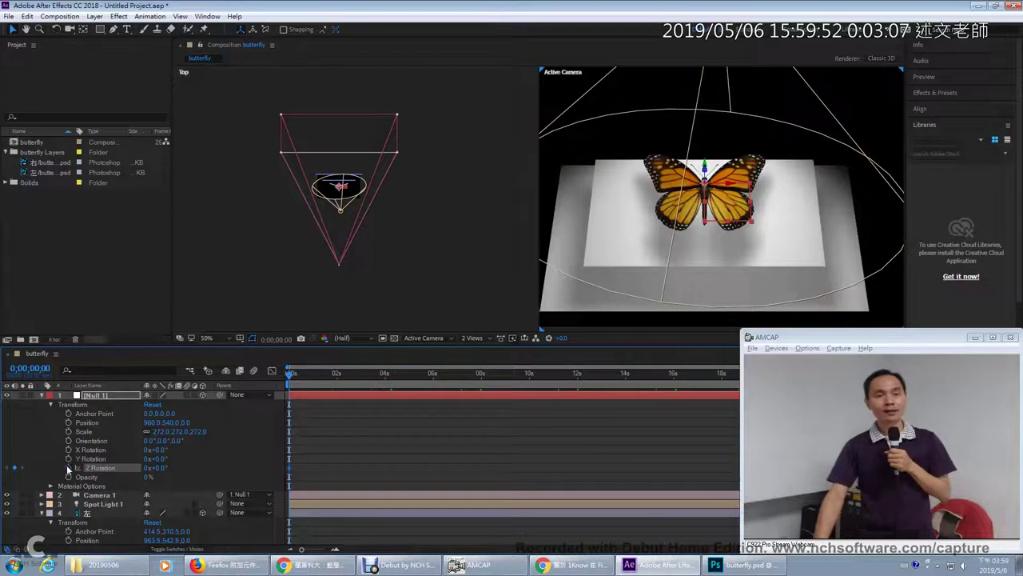
Step: Set the null's Z Rotation to one full revolution at 0;00;20;29 and scrub back to the start to preview the orbit
{"action": "left_click", "coordinate": [974, 337]}
{"action": "left_click_drag", "start_coordinate": [291, 373], "coordinate": [795, 404]}
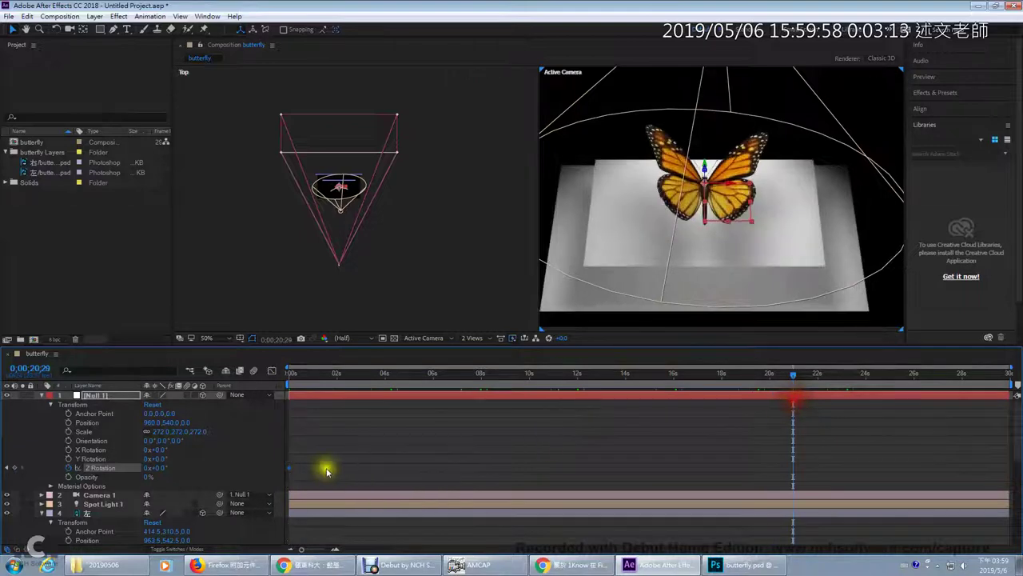
{"action": "left_click", "coordinate": [148, 467]}
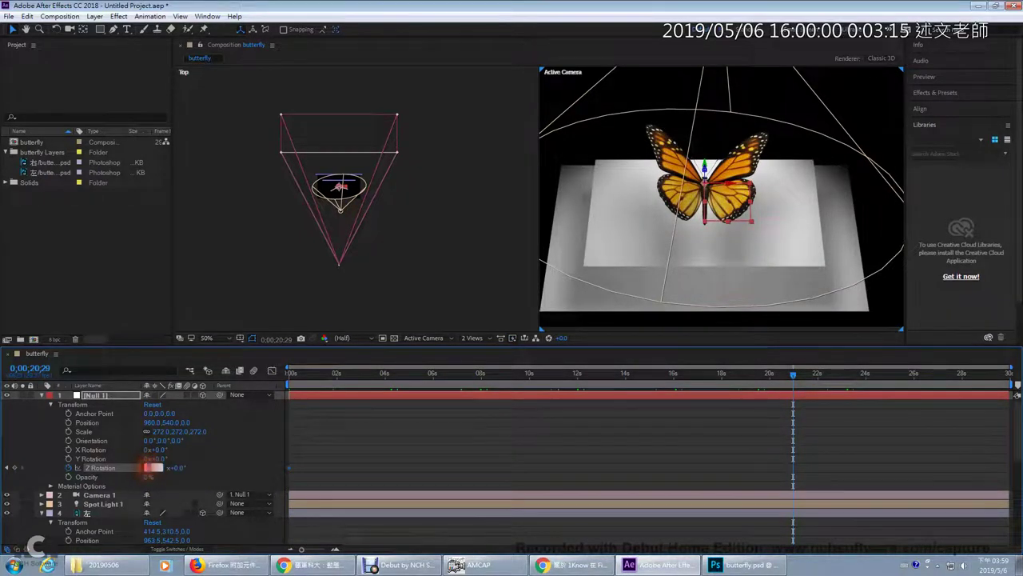
{"action": "type", "text": "1"}
{"action": "key", "text": "Return"}
{"action": "left_click_drag", "start_coordinate": [294, 371], "coordinate": [311, 415]}
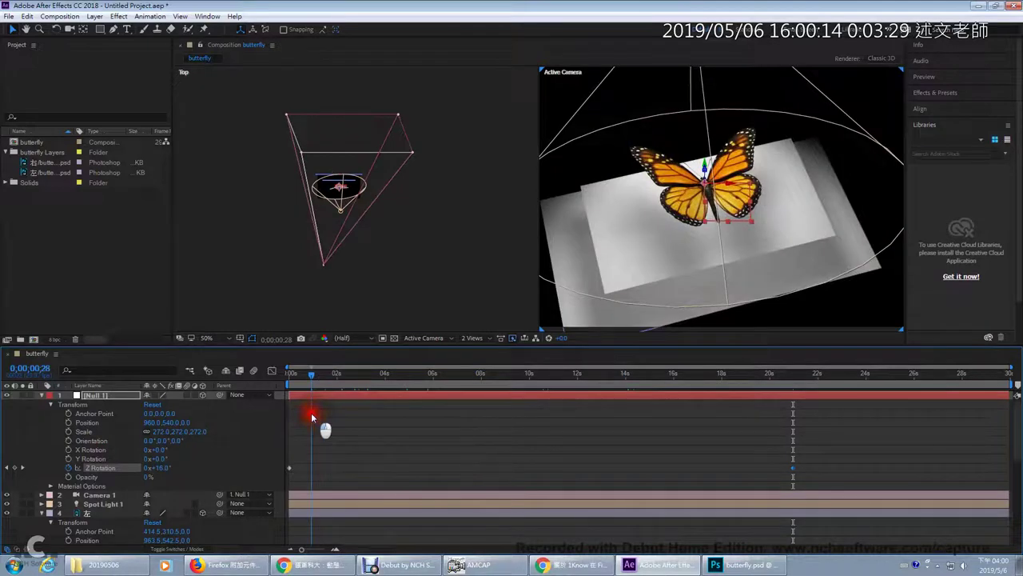
{"action": "left_click_drag", "start_coordinate": [294, 422], "coordinate": [141, 418]}
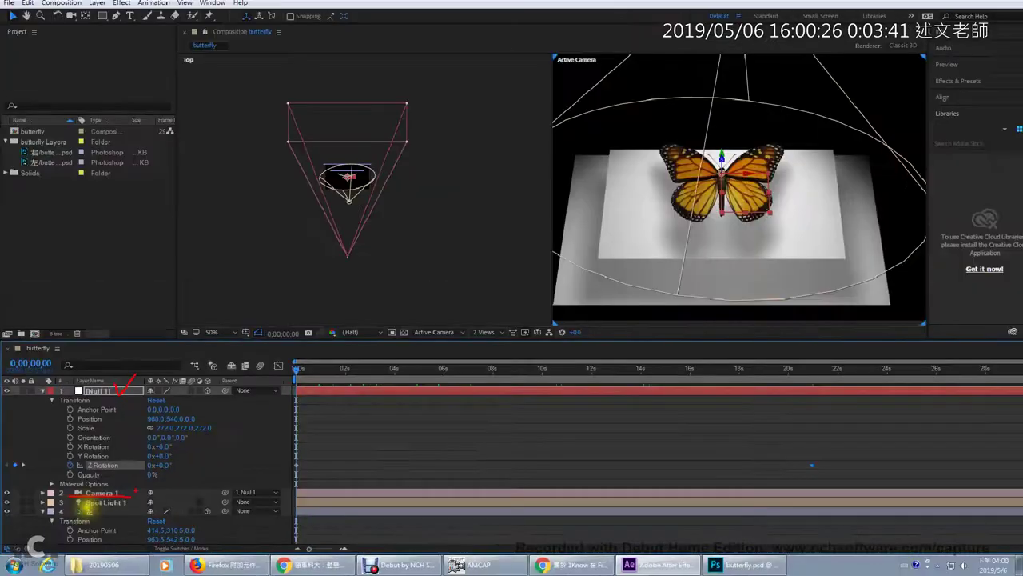
Step: Enlarge the timeline area and reveal Camera 1's Transform properties
{"action": "left_click", "coordinate": [89, 495]}
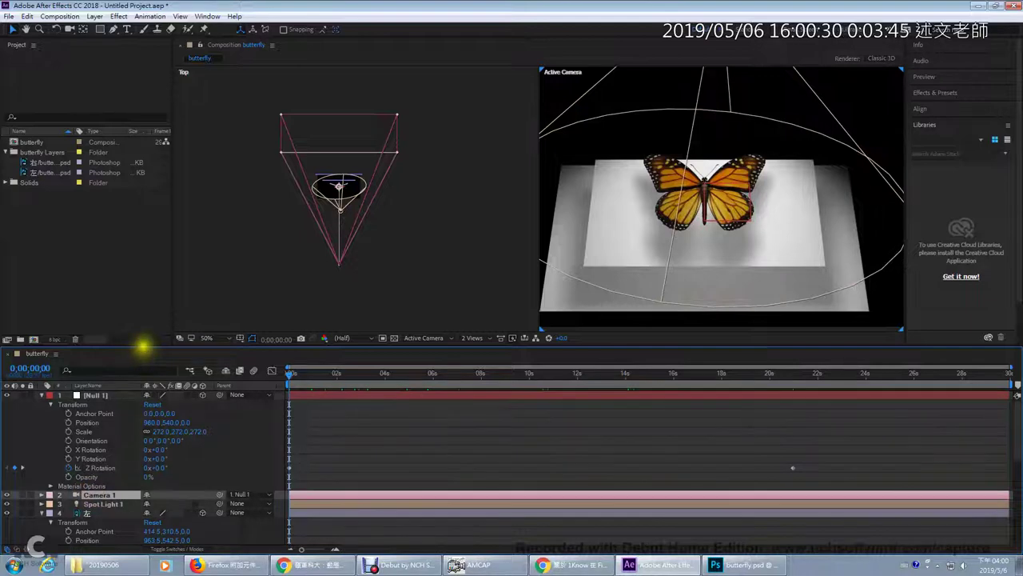
{"action": "left_click_drag", "start_coordinate": [148, 346], "coordinate": [144, 288]}
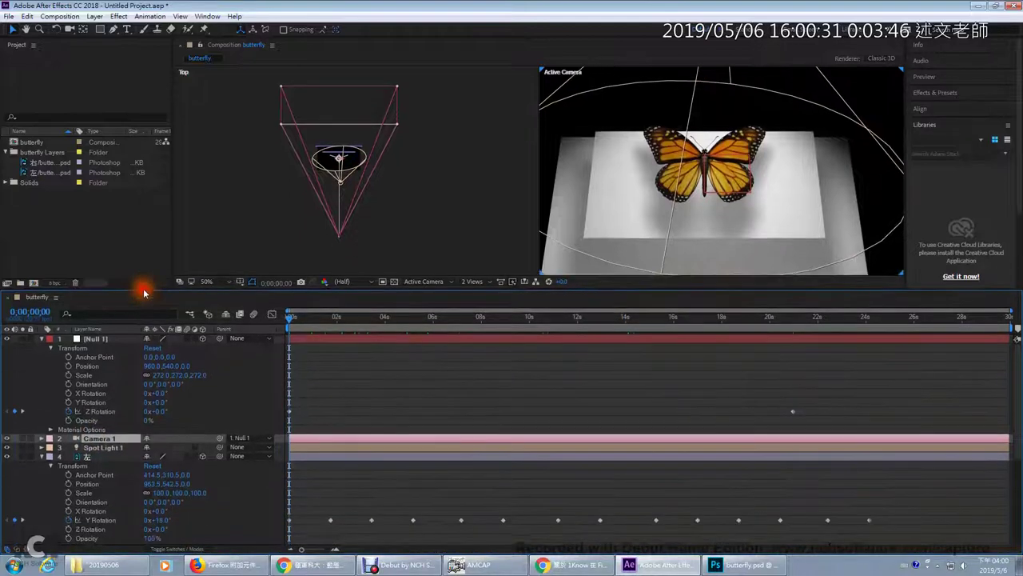
{"action": "left_click", "coordinate": [41, 439]}
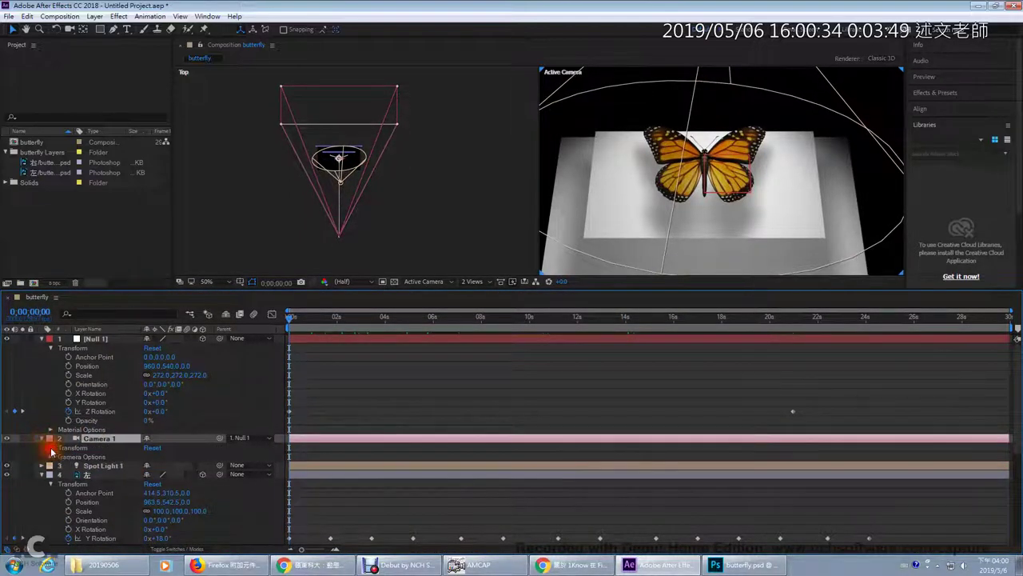
{"action": "left_click", "coordinate": [50, 450]}
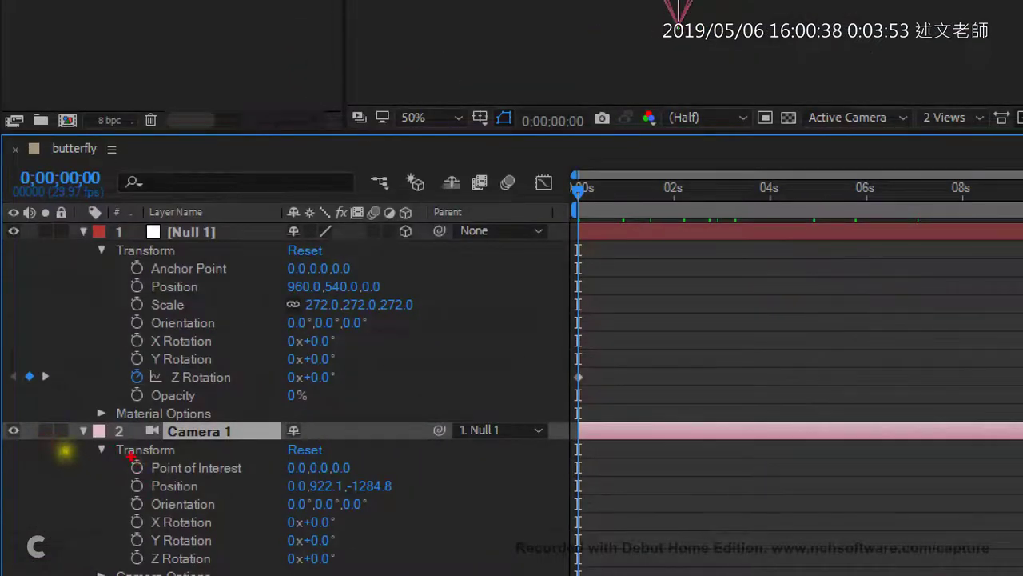
{"action": "mouse_move", "coordinate": [127, 452]}
{"action": "left_mouse_down"}
{"action": "mouse_move", "coordinate": [128, 508]}
{"action": "mouse_move", "coordinate": [156, 498]}
{"action": "mouse_move", "coordinate": [417, 498]}
{"action": "left_mouse_up"}
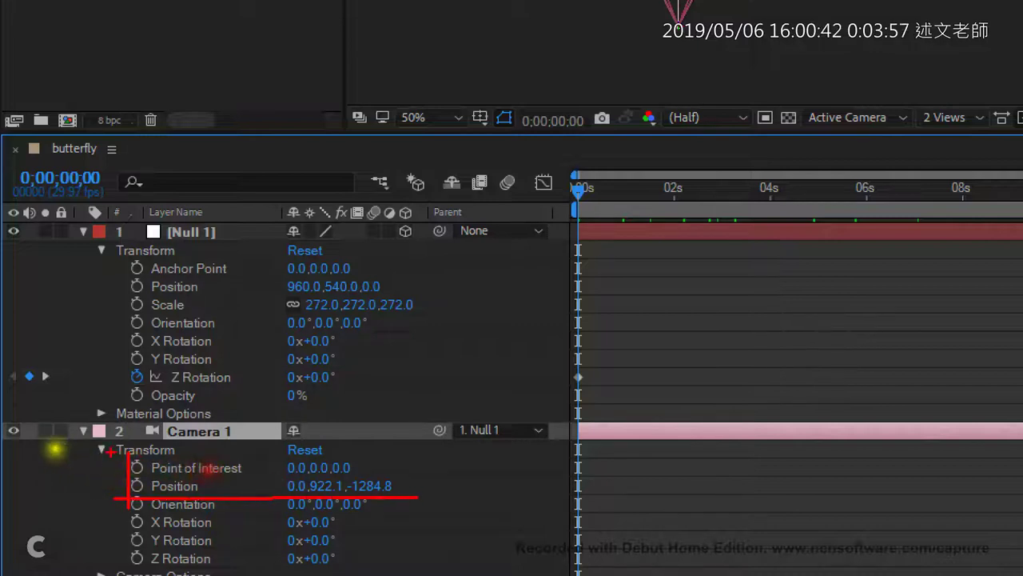
{"action": "mouse_move", "coordinate": [112, 450]}
{"action": "left_mouse_down"}
{"action": "mouse_move", "coordinate": [404, 450]}
{"action": "mouse_move", "coordinate": [436, 500]}
{"action": "left_mouse_up"}
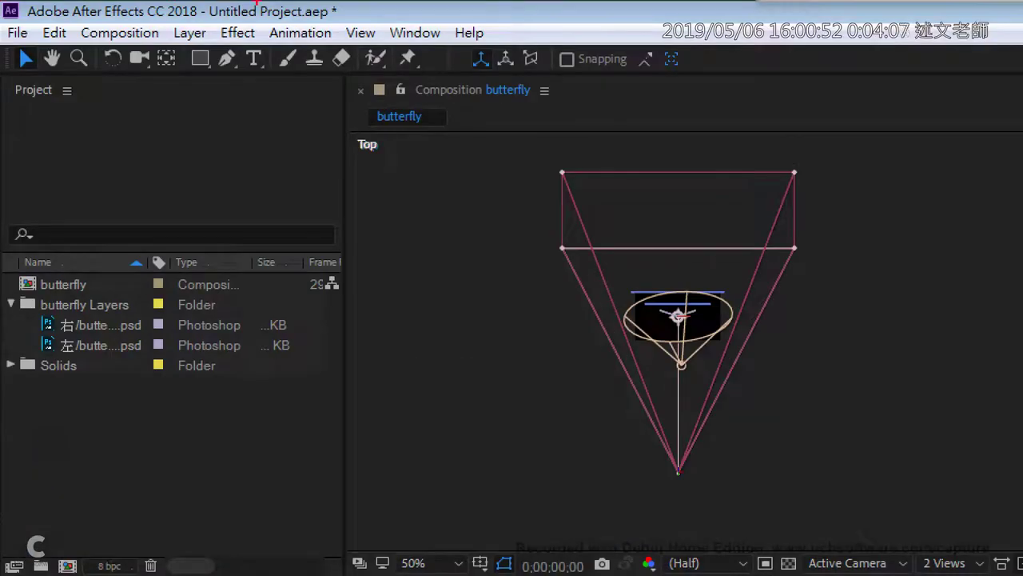
{"action": "mouse_move", "coordinate": [124, 80]}
{"action": "left_mouse_down"}
{"action": "mouse_move", "coordinate": [102, 36]}
{"action": "mouse_move", "coordinate": [144, 10]}
{"action": "mouse_move", "coordinate": [184, 78]}
{"action": "mouse_move", "coordinate": [140, 110]}
{"action": "left_mouse_up"}
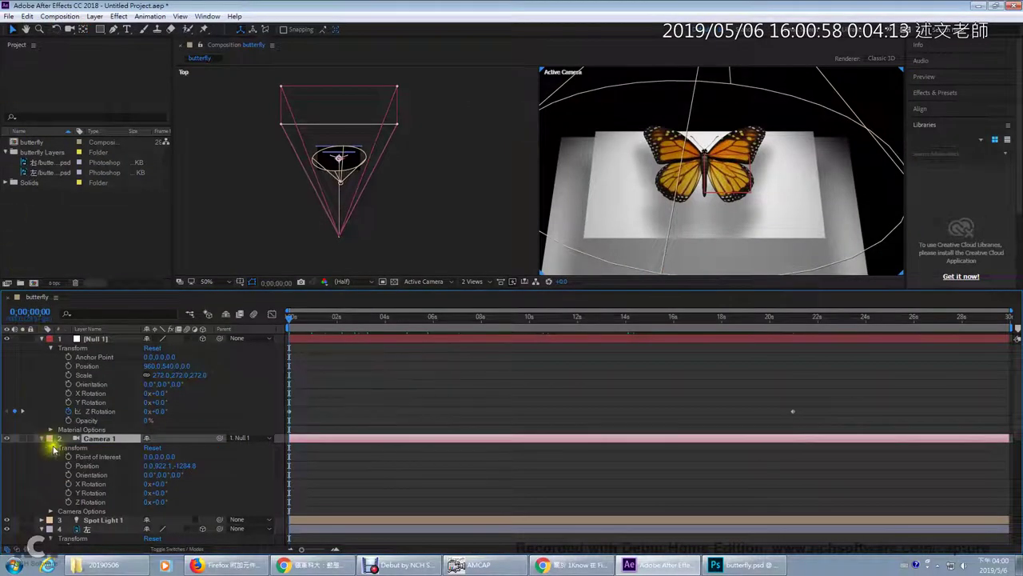
Step: Keyframe Camera 1's Point of Interest and Position at 0;00;00;00, and track the camera back to about 0, 1471, -2050 at 0;00;02;02
{"action": "left_click", "coordinate": [69, 467]}
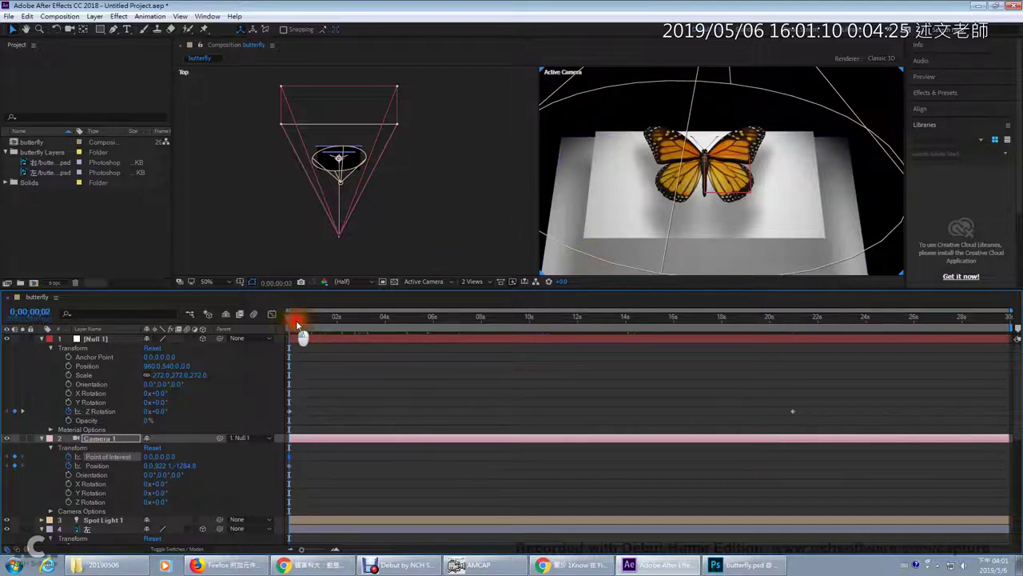
{"action": "left_click_drag", "start_coordinate": [296, 323], "coordinate": [339, 326]}
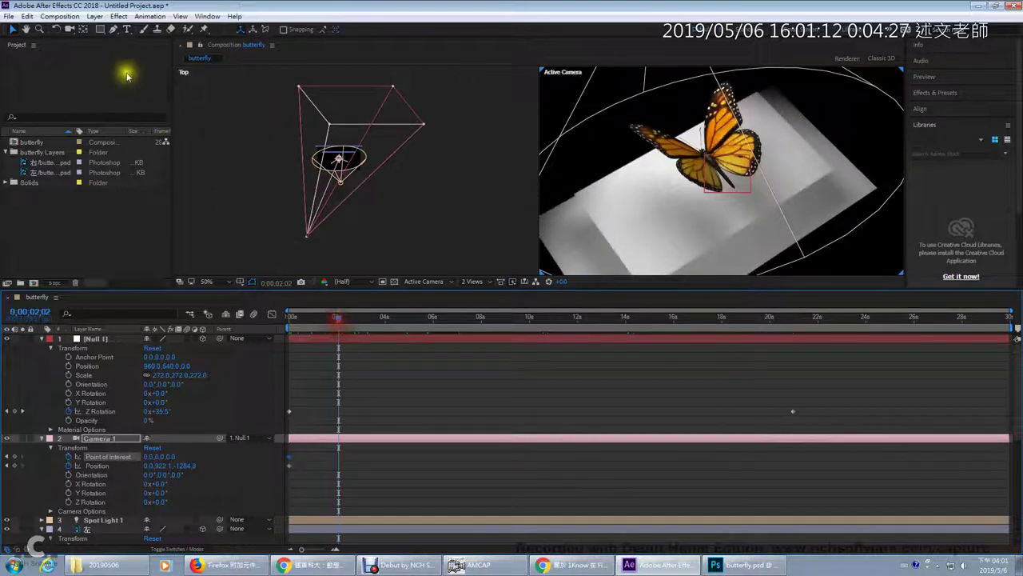
{"action": "left_click", "coordinate": [71, 29]}
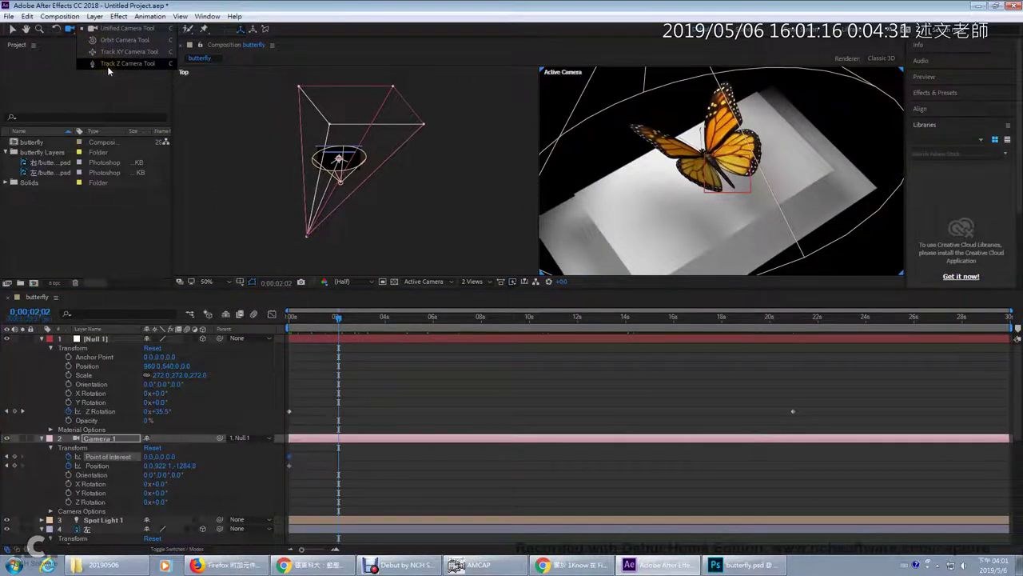
{"action": "left_click", "coordinate": [109, 64]}
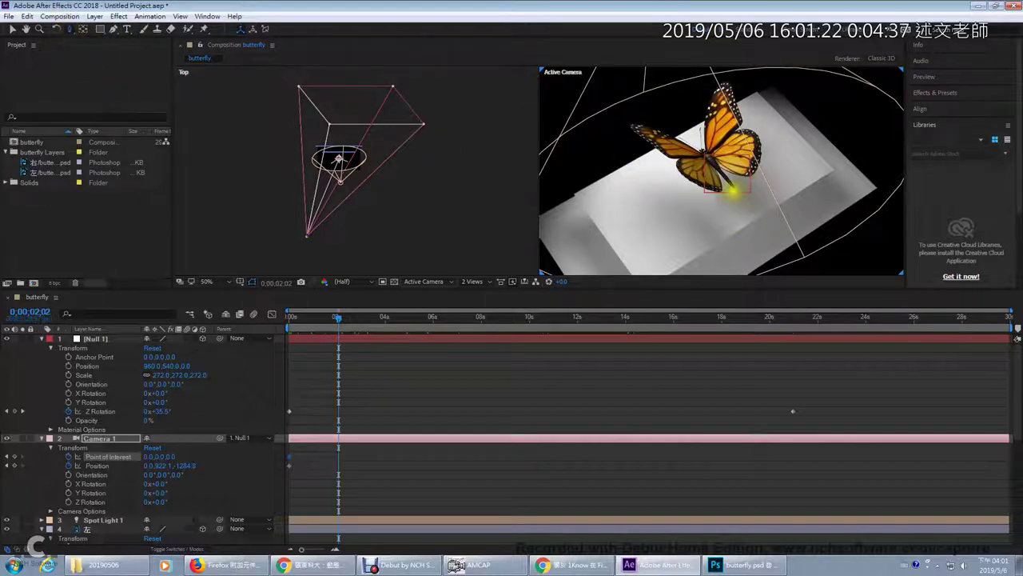
{"action": "left_click_drag", "start_coordinate": [698, 216], "coordinate": [720, 448]}
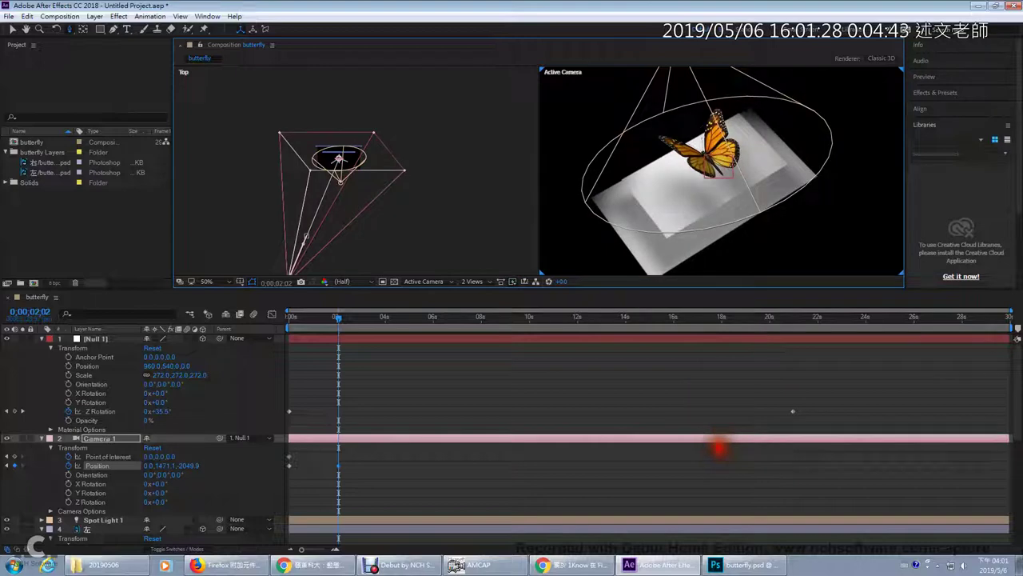
Step: Preview the camera move, and at 0;00;07;05 track the camera closer to the butterfly, to a Position of about 0, 1061, -1478
{"action": "left_click", "coordinate": [289, 319]}
{"action": "left_click_drag", "start_coordinate": [289, 316], "coordinate": [385, 320]}
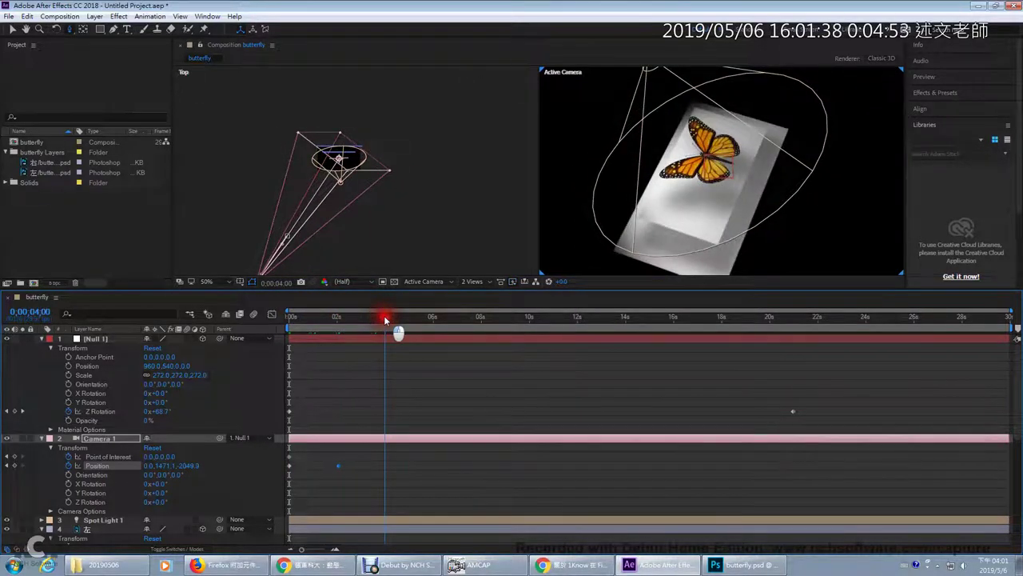
{"action": "left_click_drag", "start_coordinate": [384, 320], "coordinate": [460, 301]}
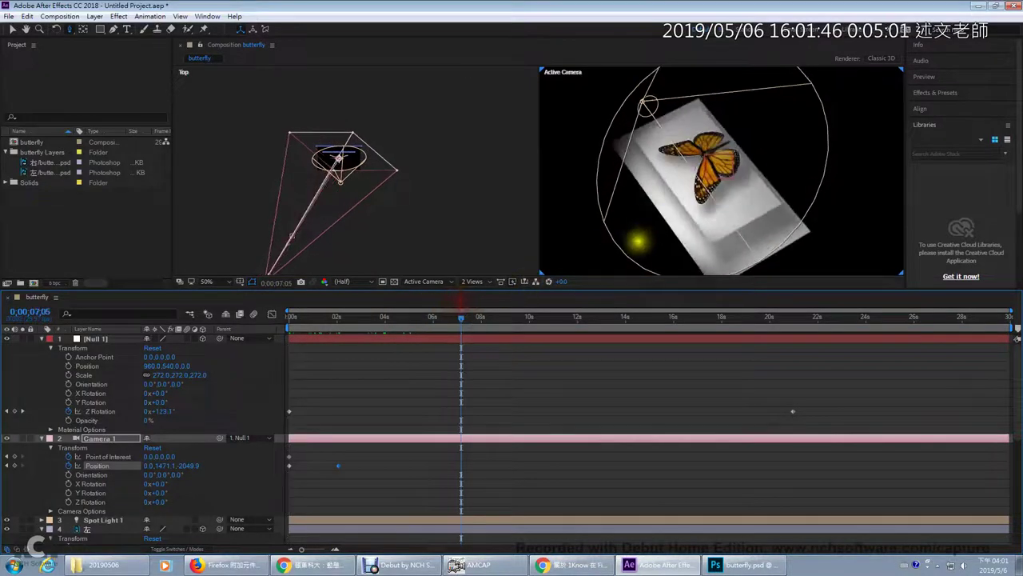
{"action": "left_click_drag", "start_coordinate": [720, 200], "coordinate": [720, 152]}
{"action": "left_click_drag", "start_coordinate": [668, 175], "coordinate": [668, 174]}
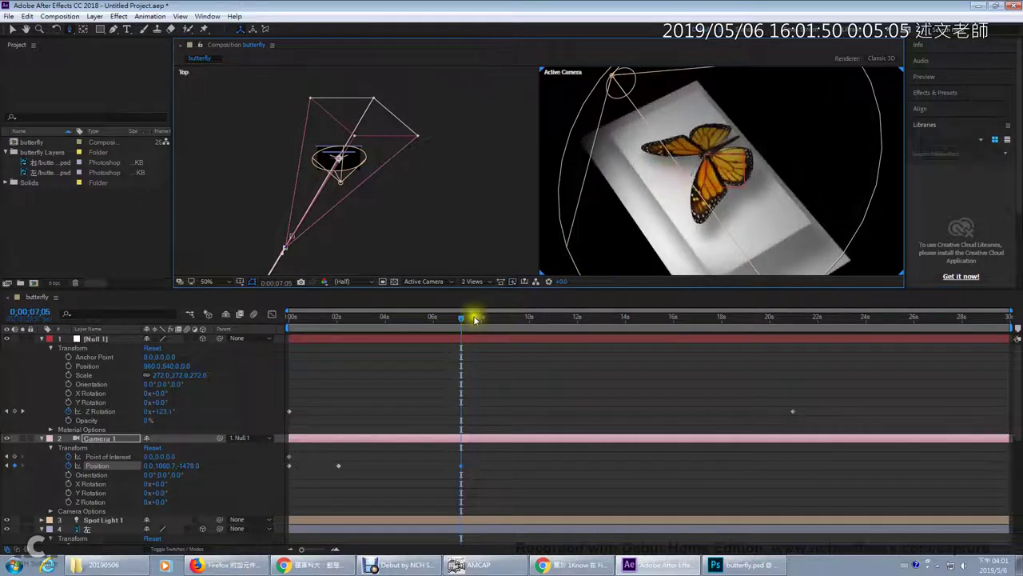
Step: Track the camera away from the butterfly to about 0, 1759, -2451 at 0;00;15;29 and preview the orbit from the start
{"action": "left_click_drag", "start_coordinate": [285, 319], "coordinate": [674, 375]}
{"action": "left_click_drag", "start_coordinate": [708, 188], "coordinate": [743, 447]}
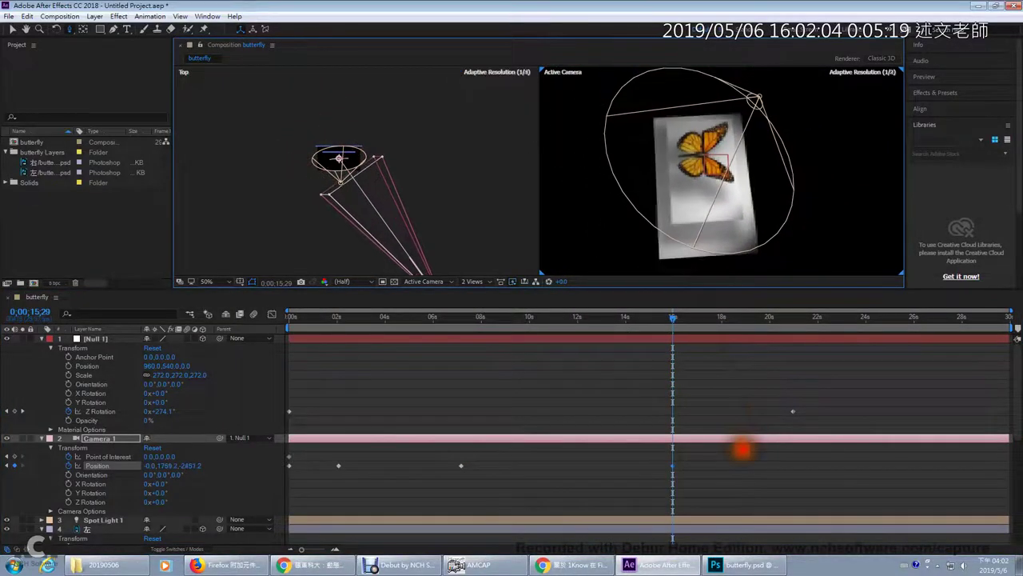
{"action": "left_click_drag", "start_coordinate": [296, 321], "coordinate": [764, 318]}
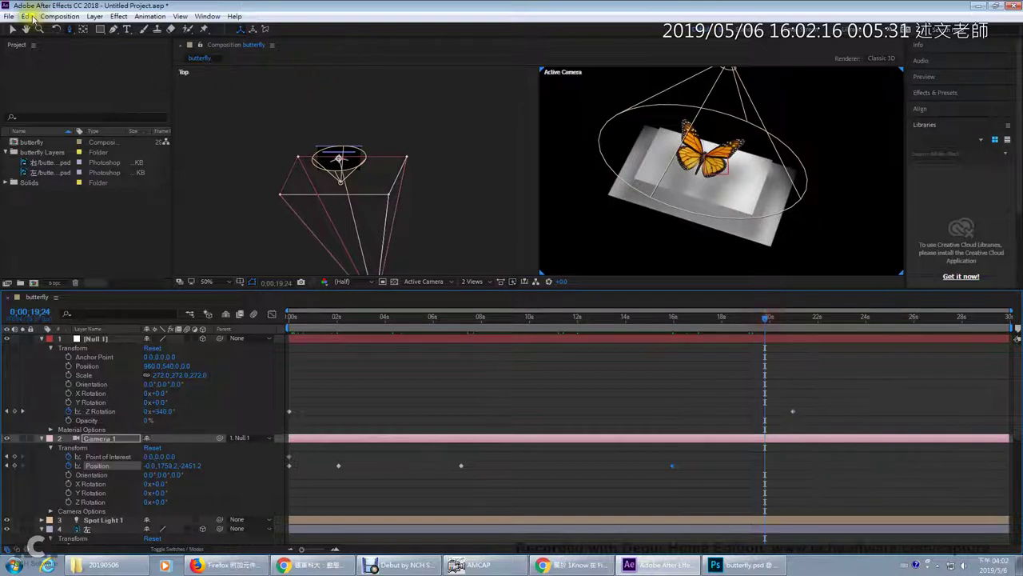